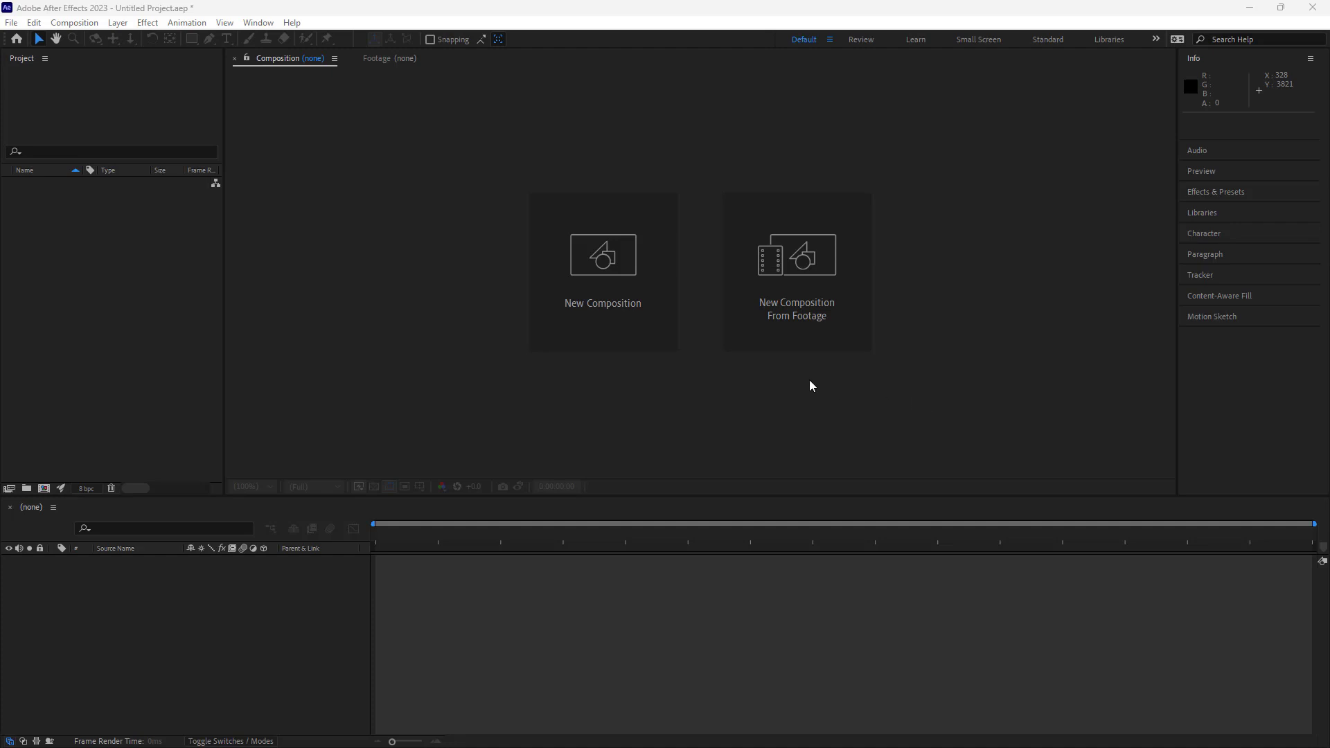
Import the DSC7400.dng truck photo from the Raw Image folder via File > Import > File
{"action": "left_click", "coordinate": [13, 24]}
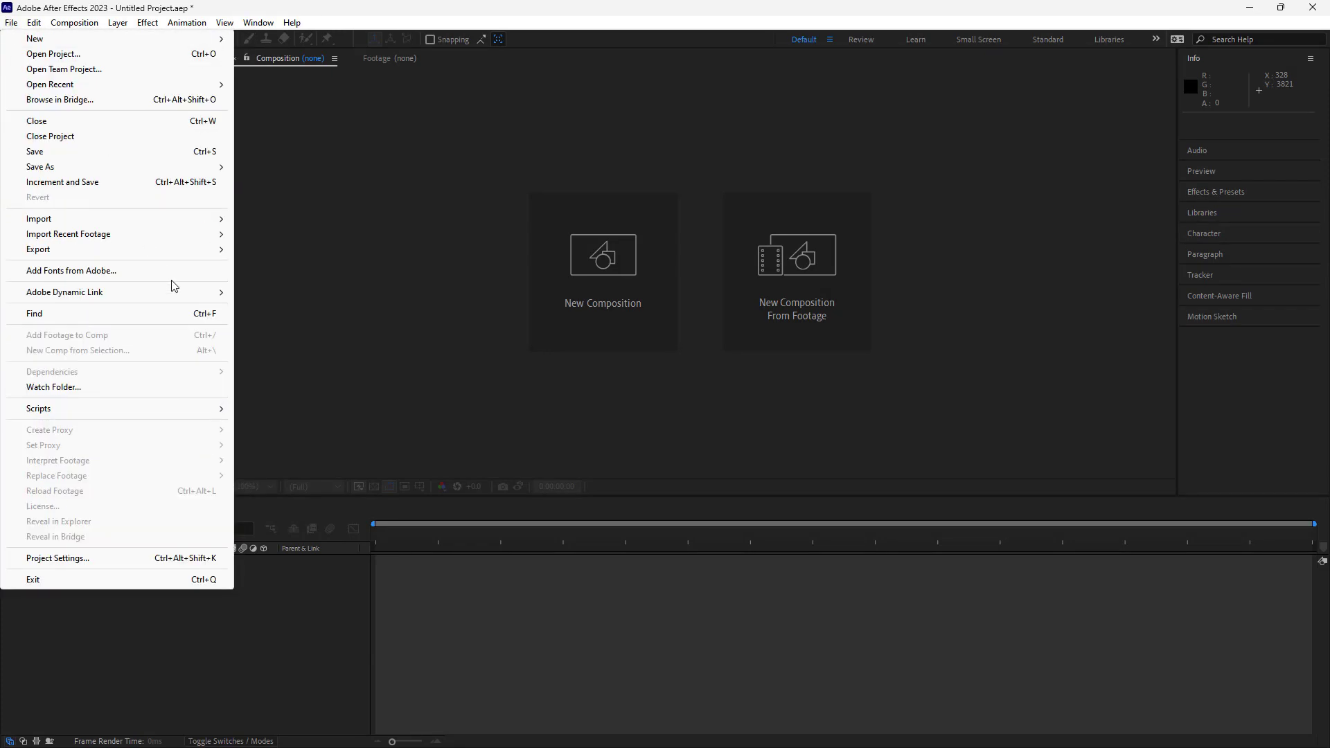
{"action": "mouse_move", "coordinate": [38, 218]}
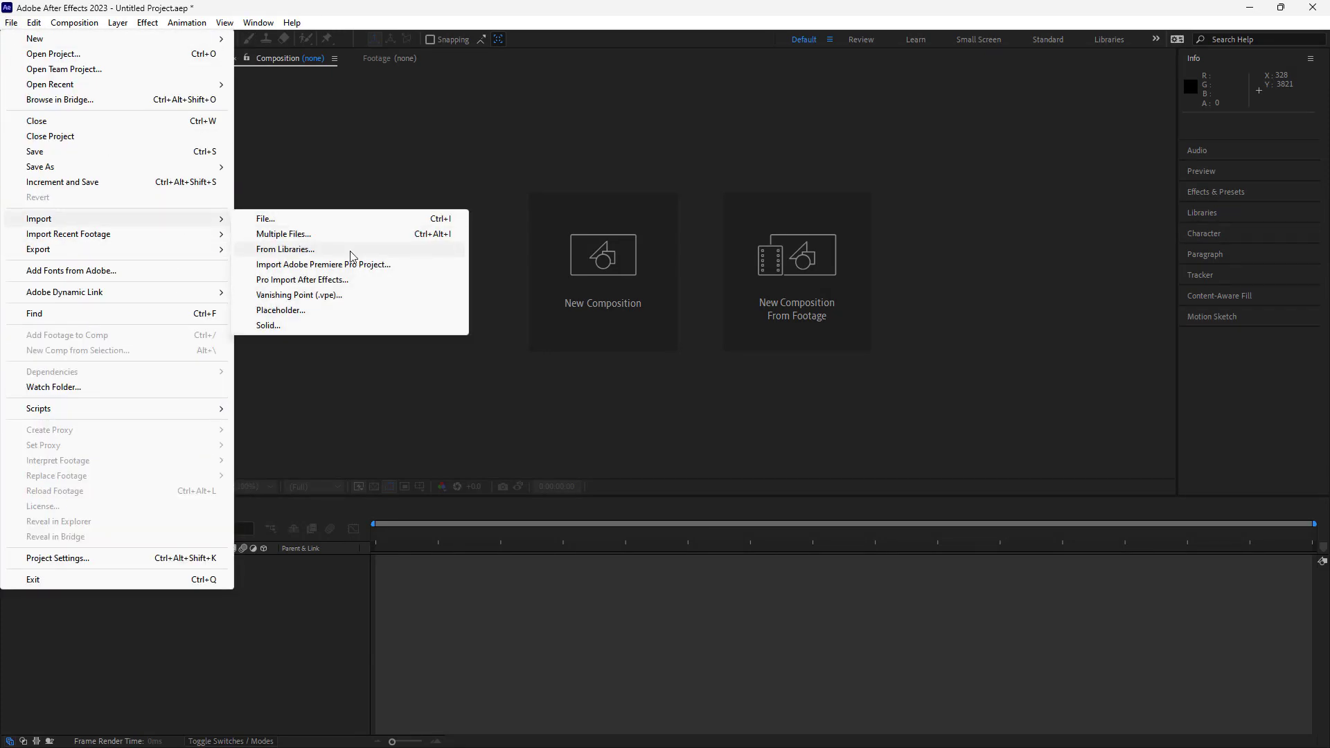
{"action": "left_click", "coordinate": [290, 227]}
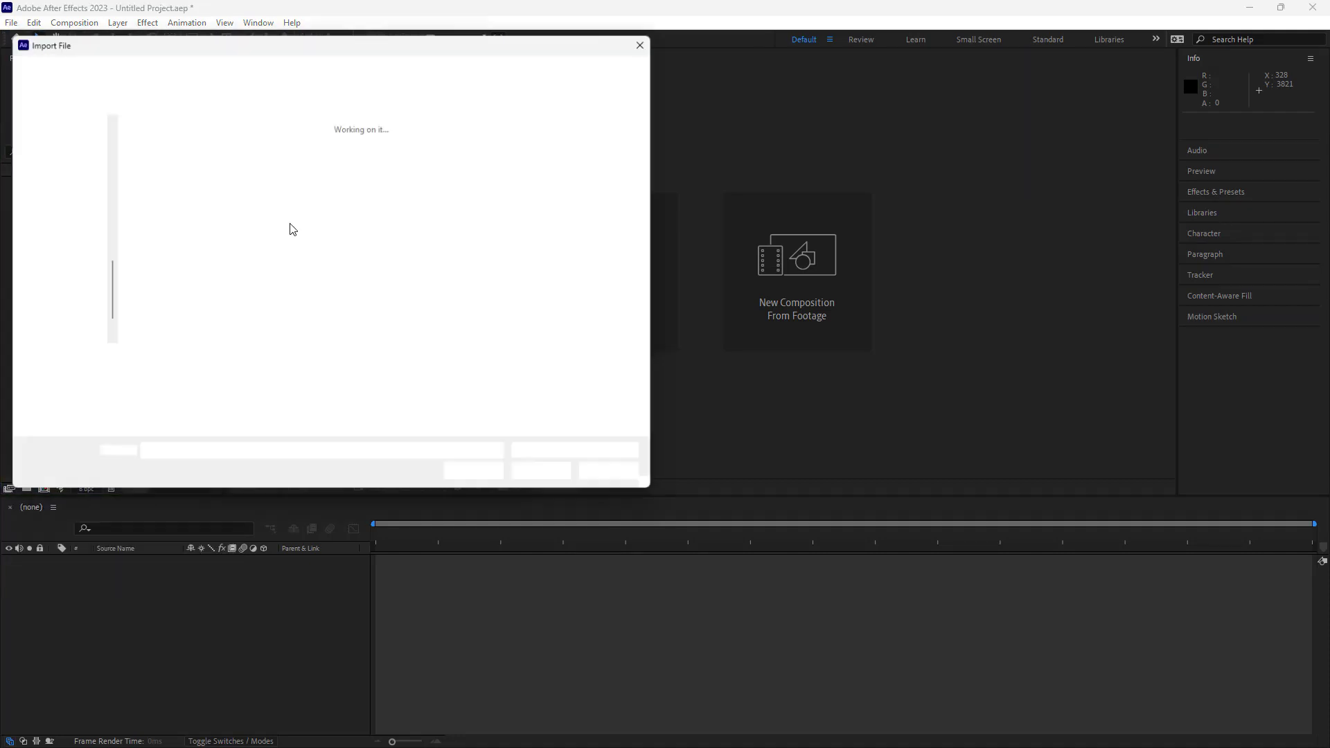
{"action": "left_click", "coordinate": [162, 161]}
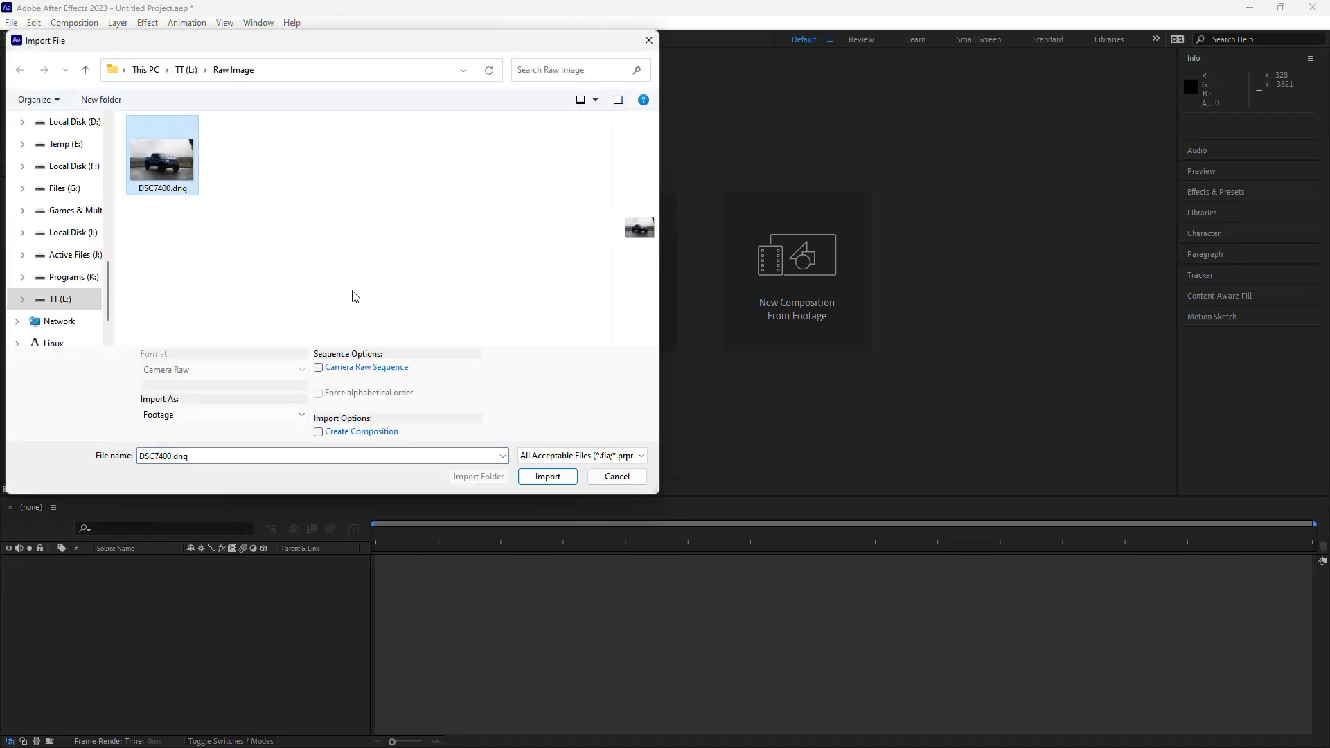
{"action": "left_click", "coordinate": [553, 478]}
{"action": "left_click", "coordinate": [562, 474]}
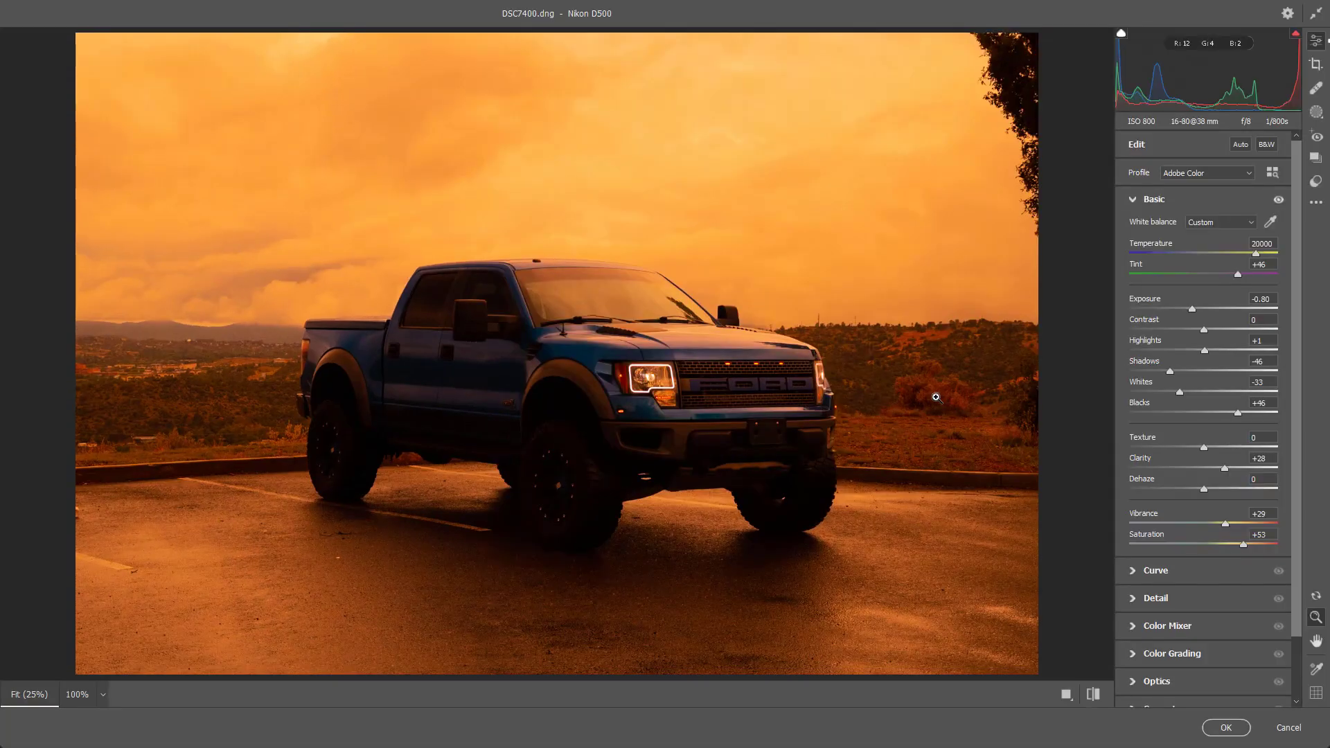
Set Camera Raw Temperature to 7450 and Shadows to -26, apply, and select the DSC7400.dng footage
{"action": "left_click_drag", "start_coordinate": [1234, 254], "coordinate": [1209, 254]}
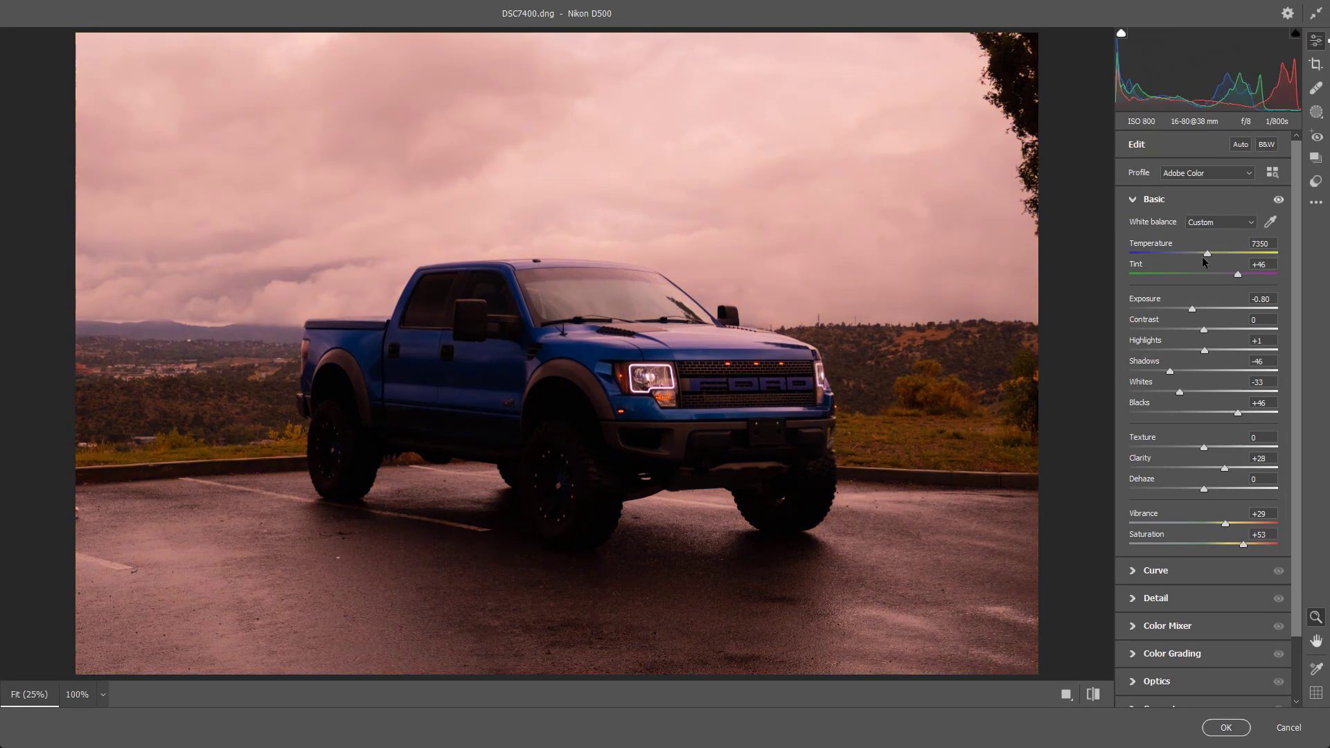
{"action": "left_click_drag", "start_coordinate": [1169, 371], "coordinate": [1184, 371]}
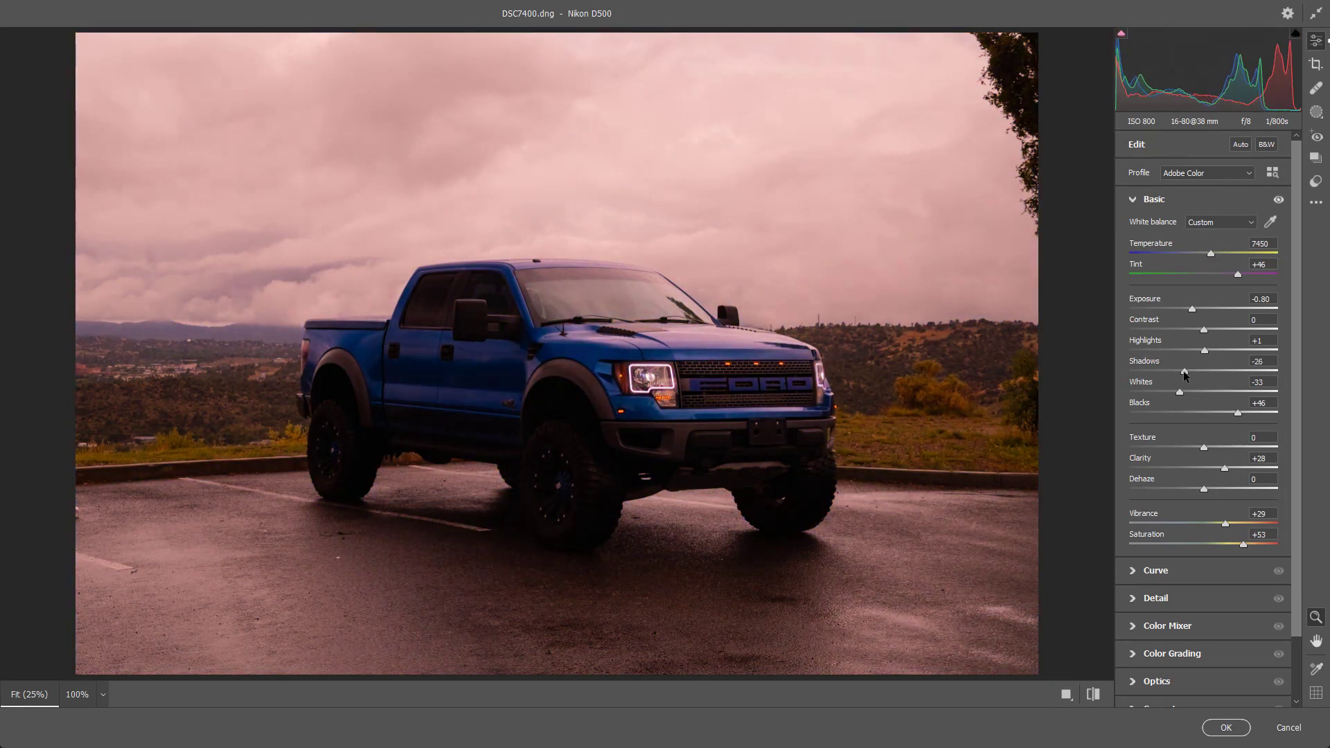
{"action": "left_click", "coordinate": [1225, 728]}
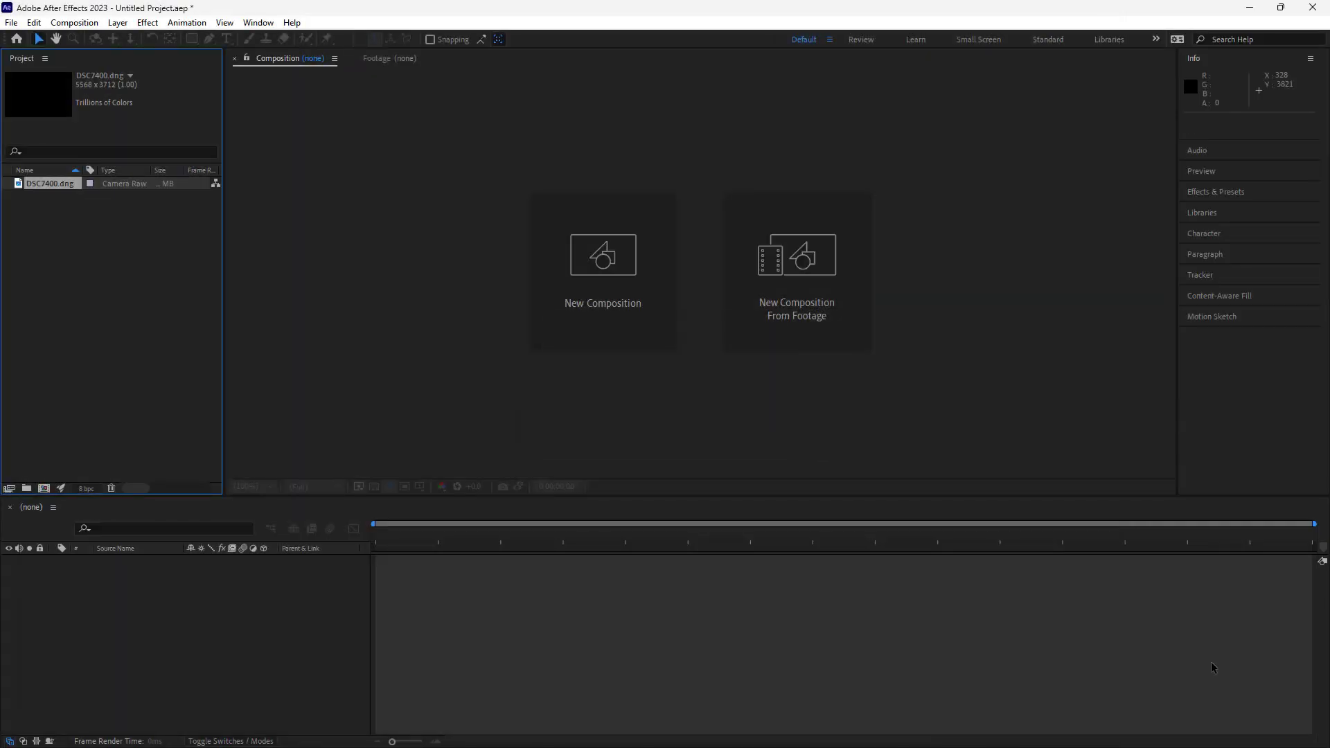
{"action": "left_click", "coordinate": [32, 184]}
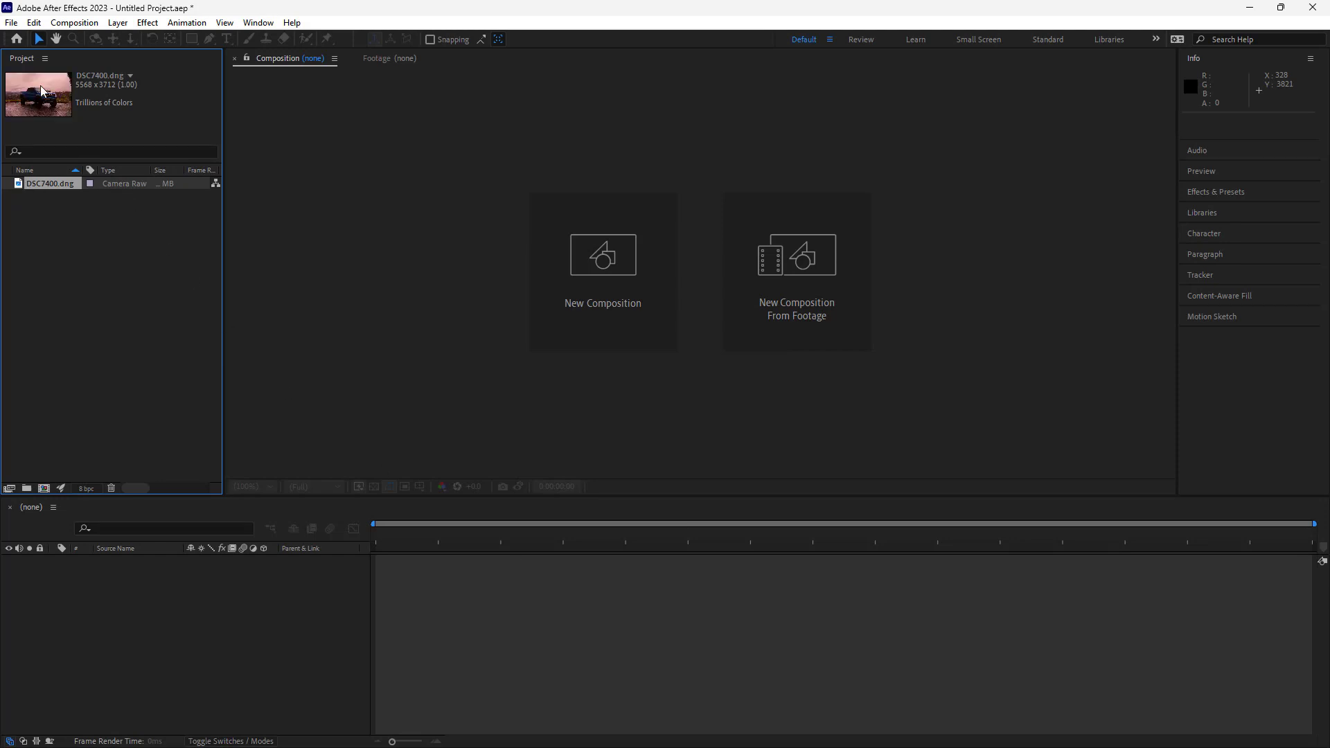